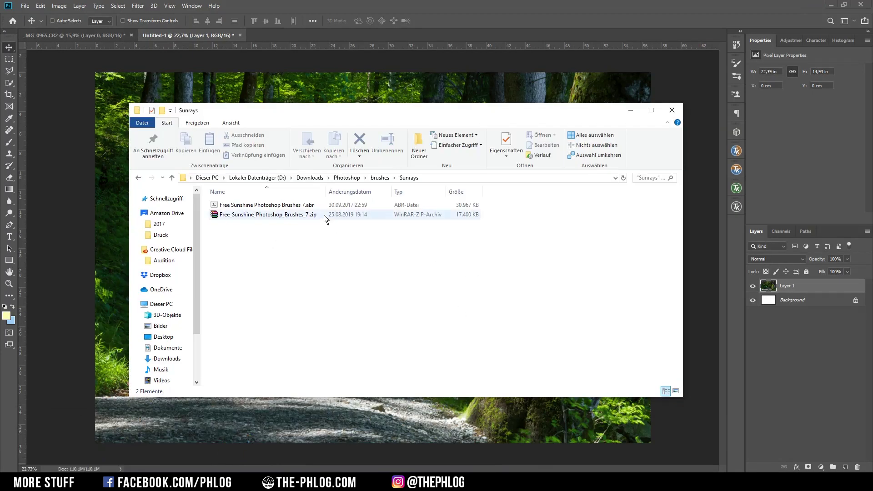
# Step: Select the Free Sunshine Photoshop Brushes 7.abr file in the Sunrays folder, then switch to Photoshop
pyautogui.click(284, 206)
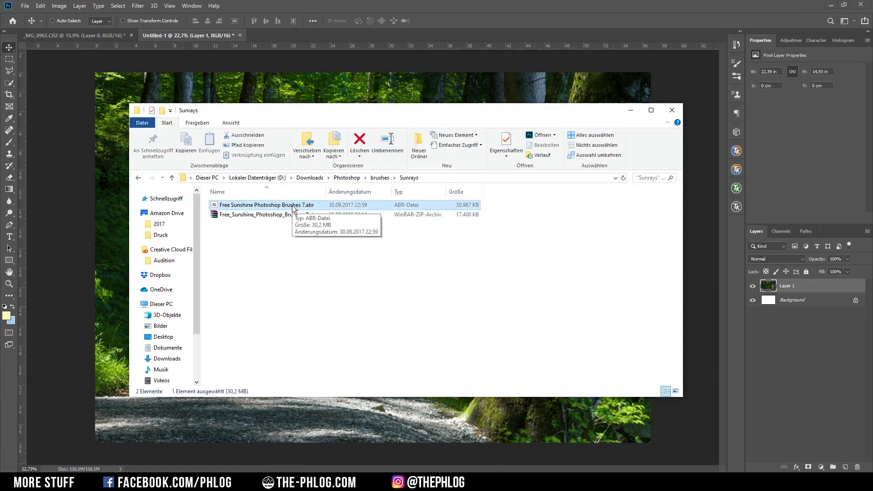
pyautogui.click(465, 8)
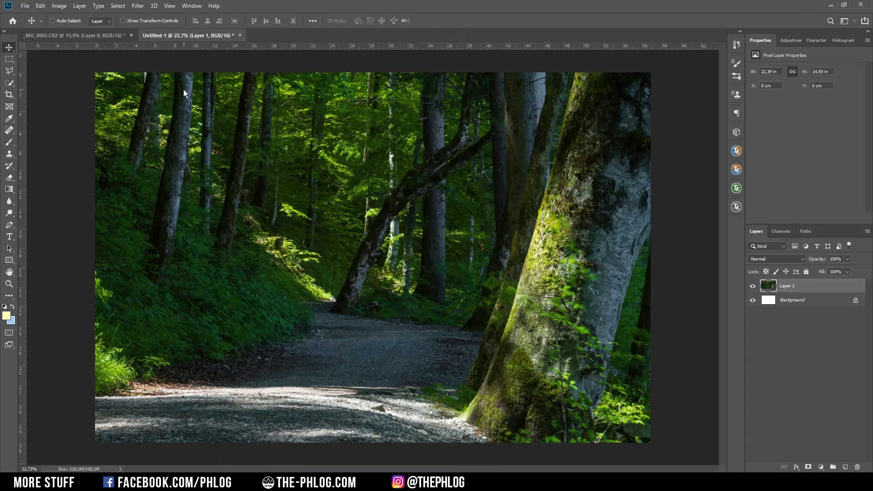
# Step: Set up the Brush tool with brush 36 from the Free Sunshine Photoshop Brushes 7 set at 5000 px and 100% opacity
pyautogui.press('b')
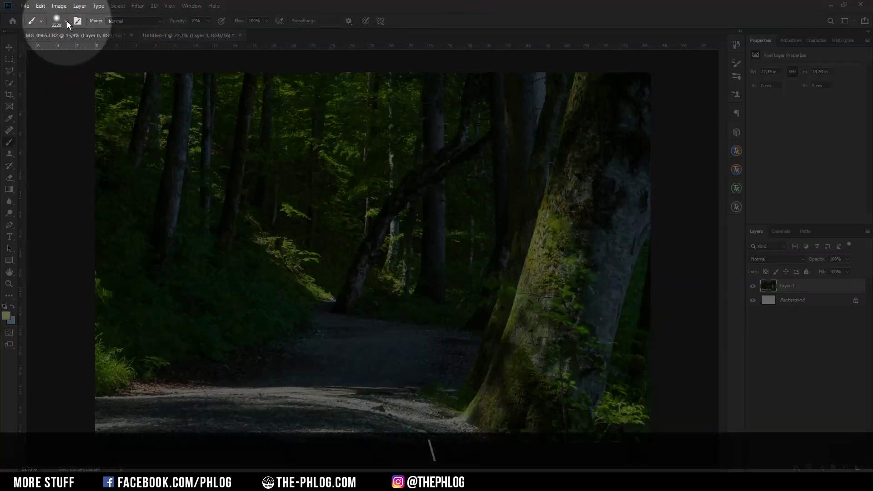
pyautogui.click(66, 22)
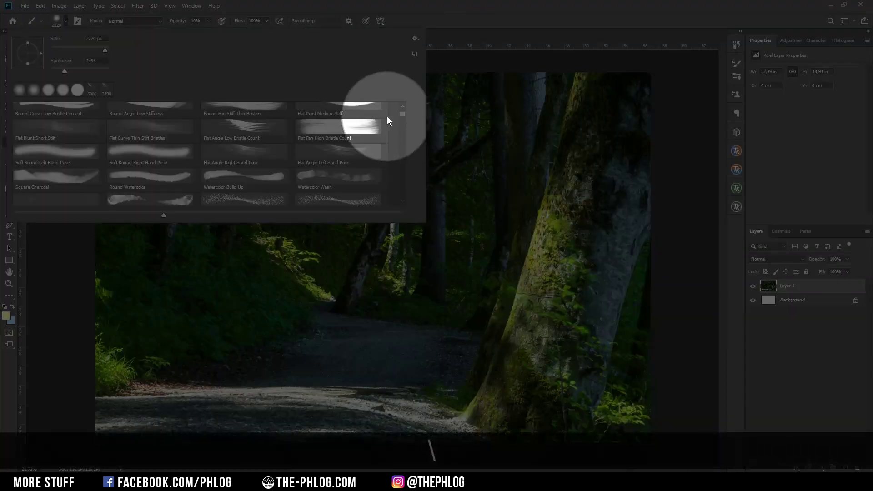
pyautogui.moveTo(403, 115); pyautogui.dragTo(406, 201)
pyautogui.scroll(1, 286, 171)
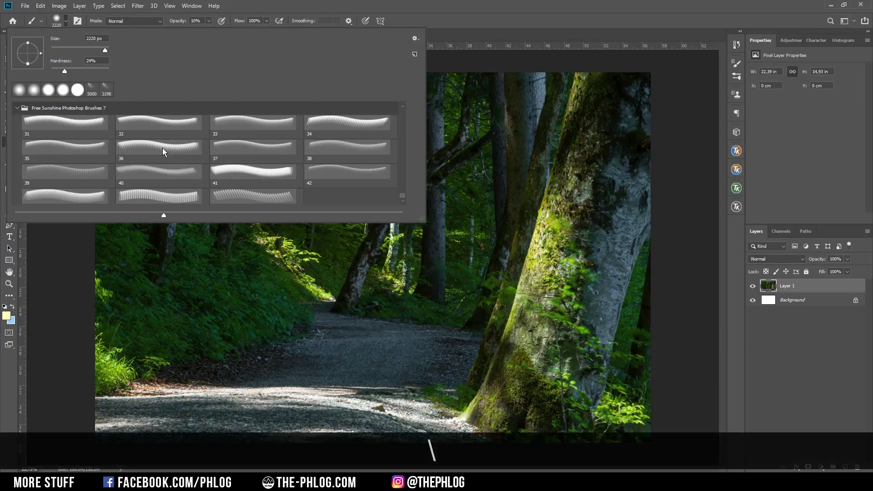
pyautogui.click(162, 148)
pyautogui.click(483, 8)
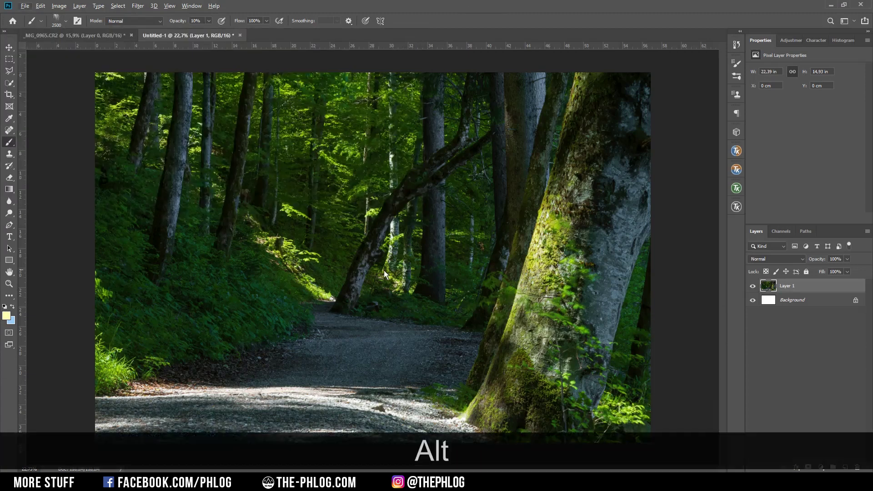
pyautogui.moveTo(384, 272)
pyautogui.mouseDown()
pyautogui.moveTo(455, 273)
pyautogui.moveTo(399, 345)
pyautogui.mouseUp()
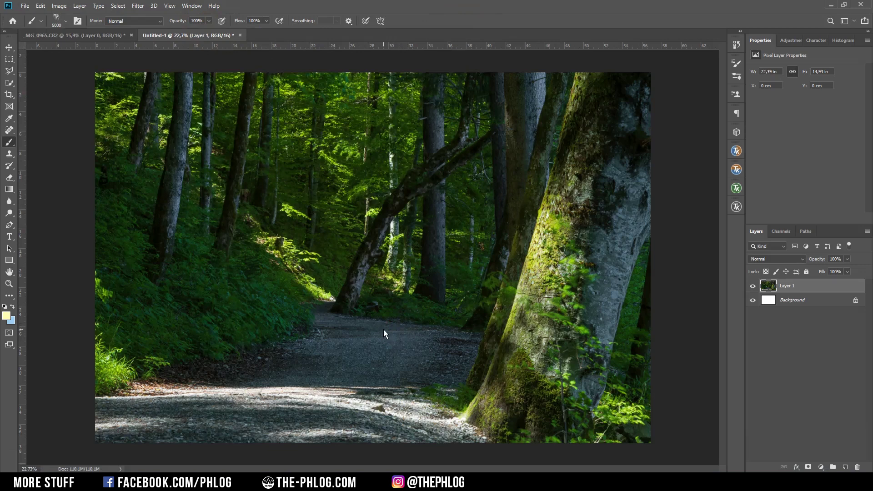
pyautogui.click(384, 330)
pyautogui.press('v')
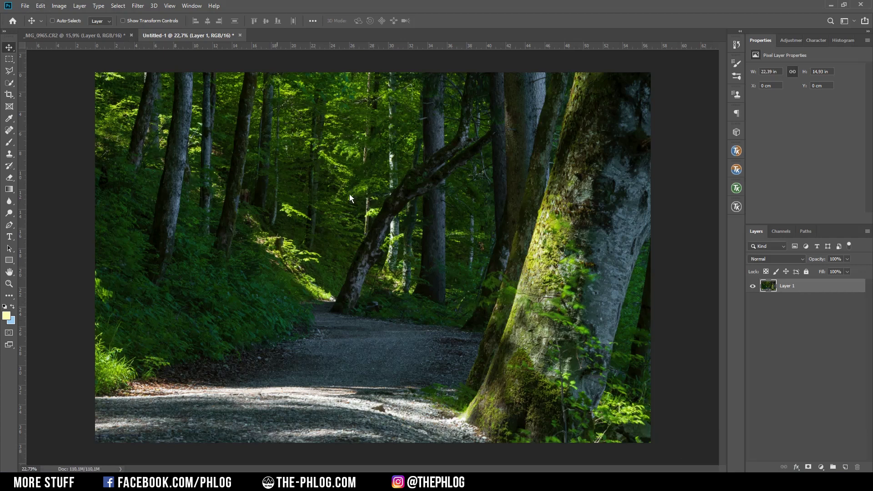
# Step: Add a new empty layer above Layer 1 and check the pale yellow foreground colour without changing it
pyautogui.click(844, 468)
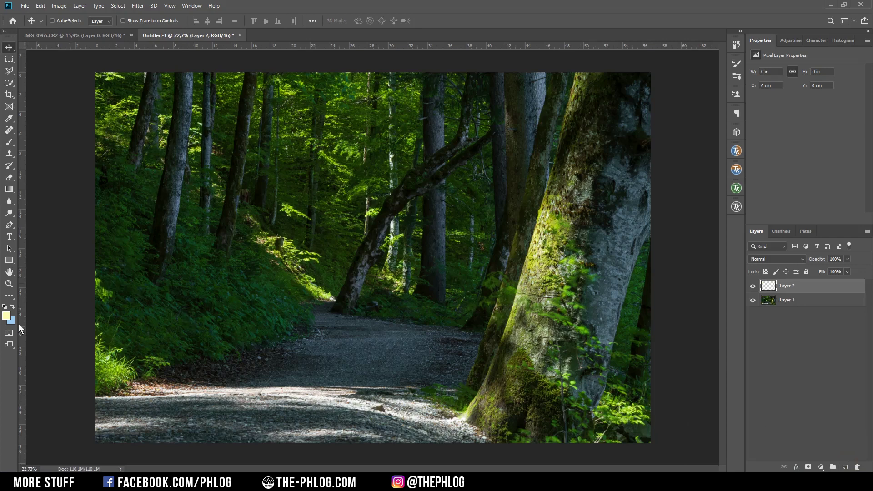
pyautogui.click(7, 317)
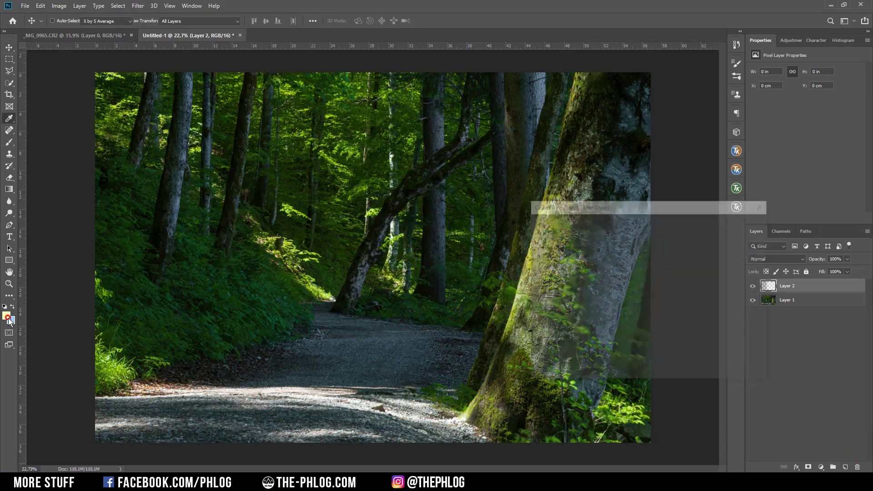
pyautogui.press('Escape')
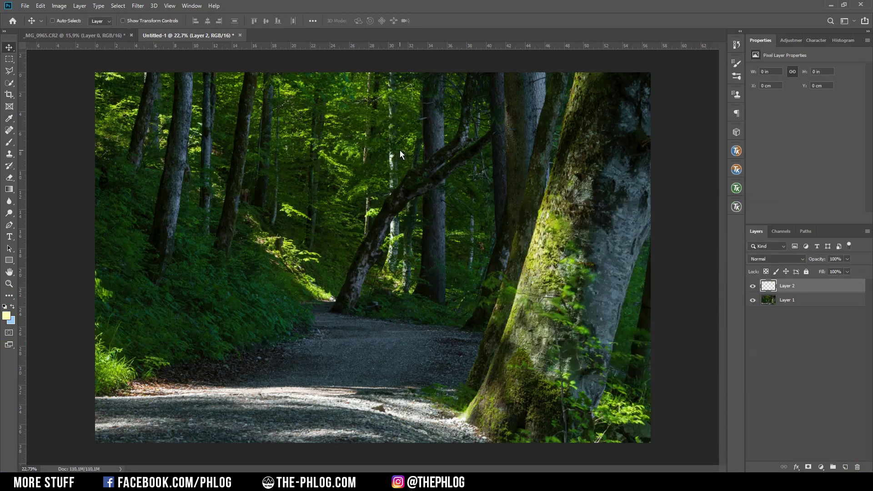
# Step: Choose brush 40 from the Free Sunshine Photoshop Brushes 7 set and set its size to 5000 px
pyautogui.press('b')
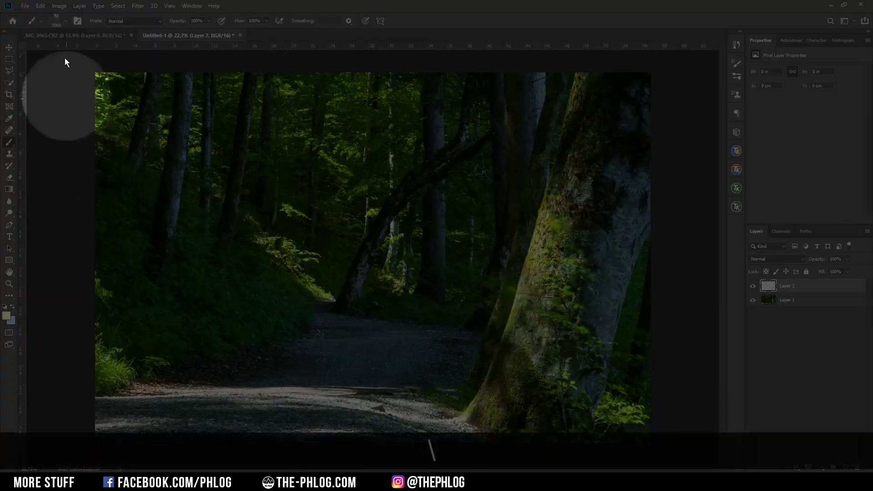
pyautogui.click(66, 21)
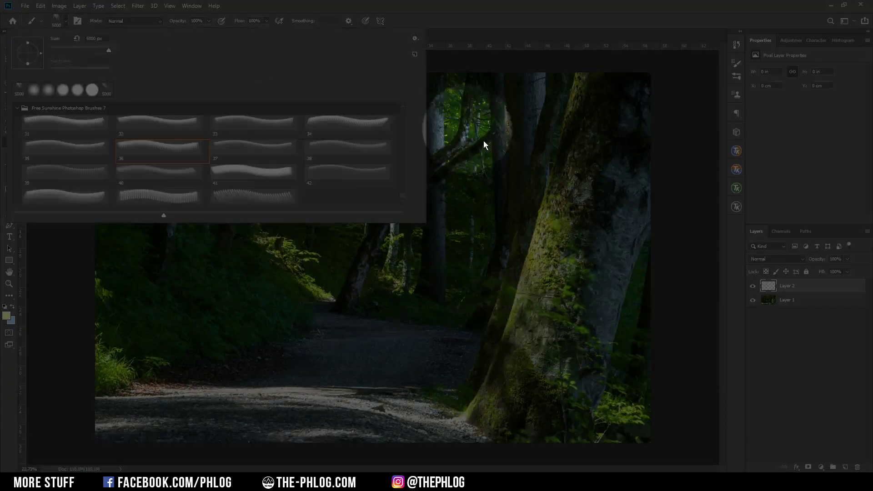
pyautogui.scroll(-1, 203, 169)
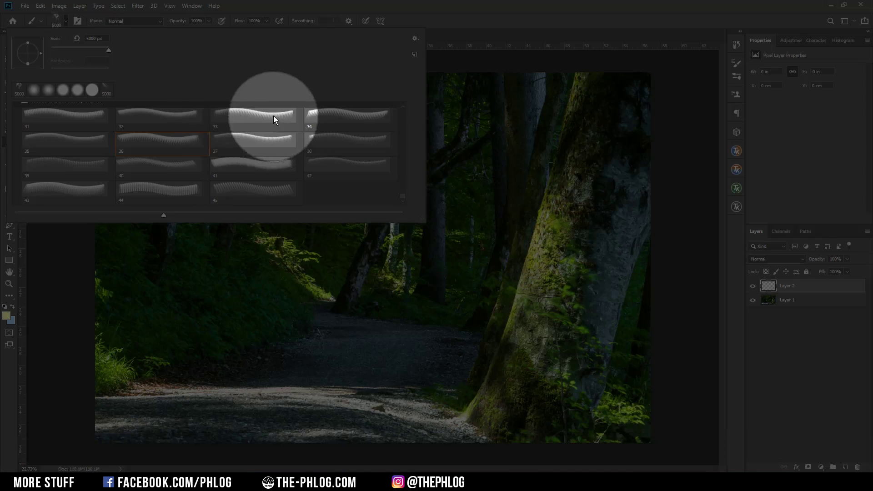
pyautogui.click(273, 117)
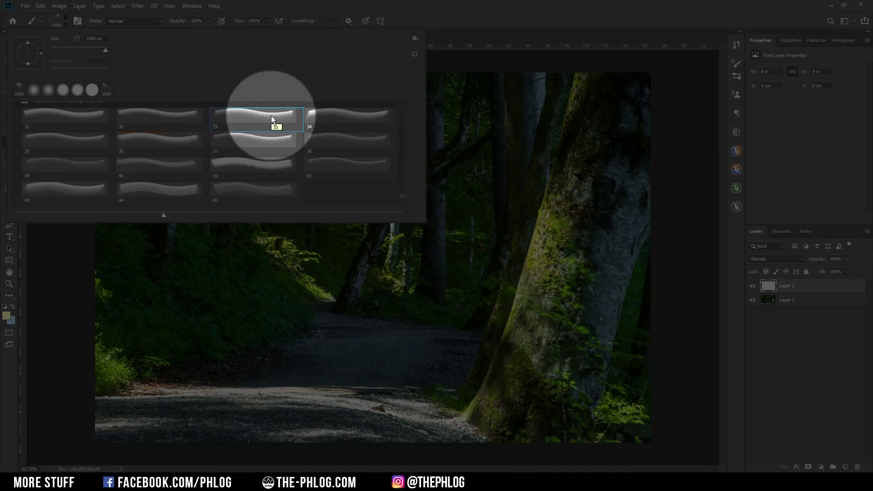
pyautogui.click(163, 168)
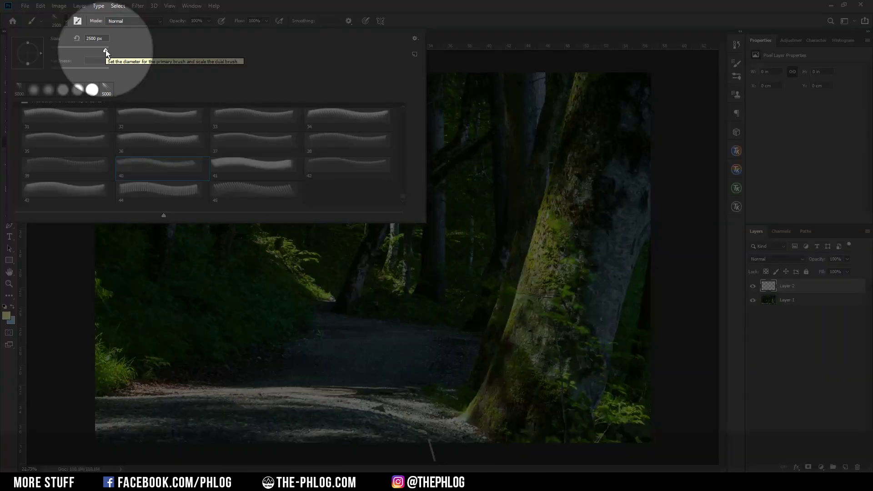
pyautogui.moveTo(106, 51); pyautogui.dragTo(117, 51)
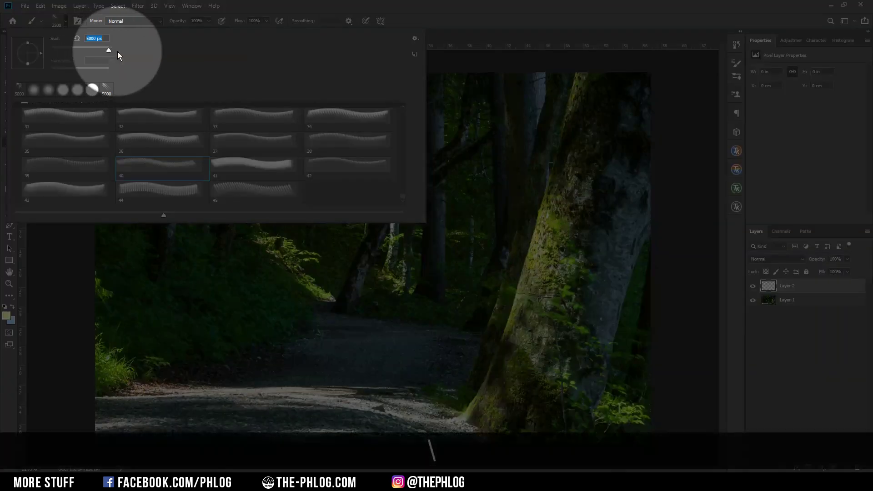
pyautogui.click(621, 329)
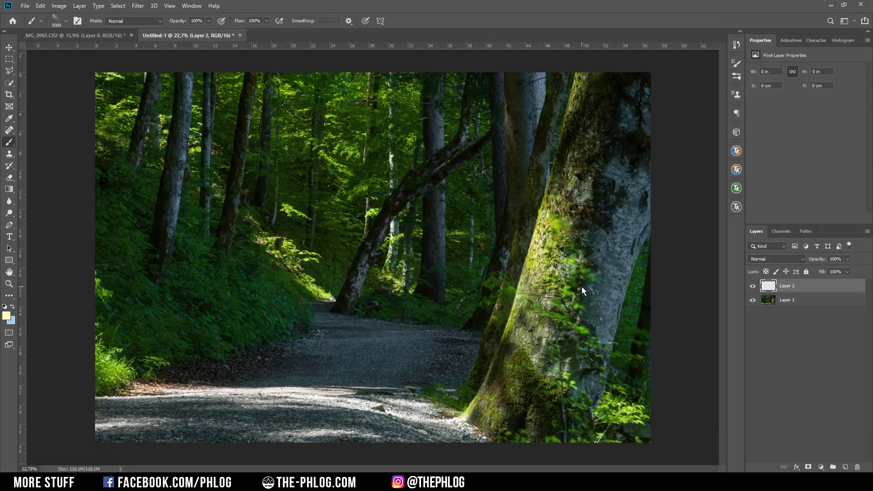
# Step: Try stamping the 5000 px sunray brush at different spots over the forest path and undo each stamp
pyautogui.click(352, 312)
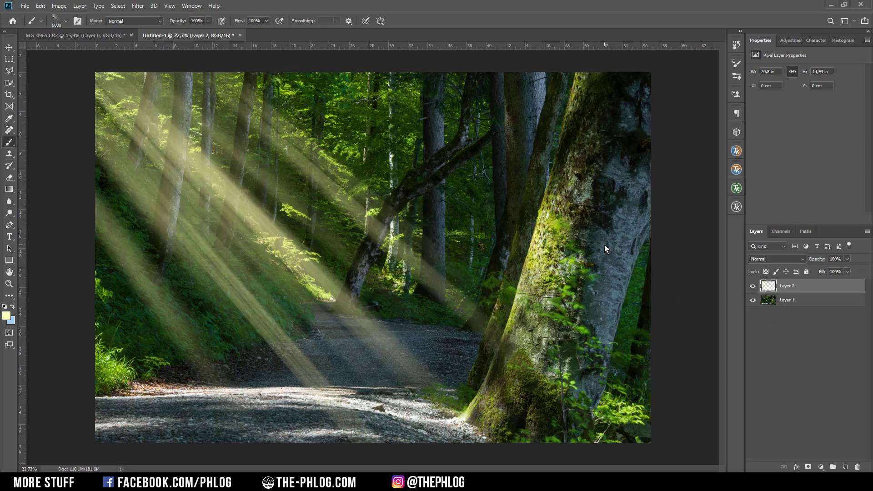
pyautogui.hotkey('ctrl', 'z')
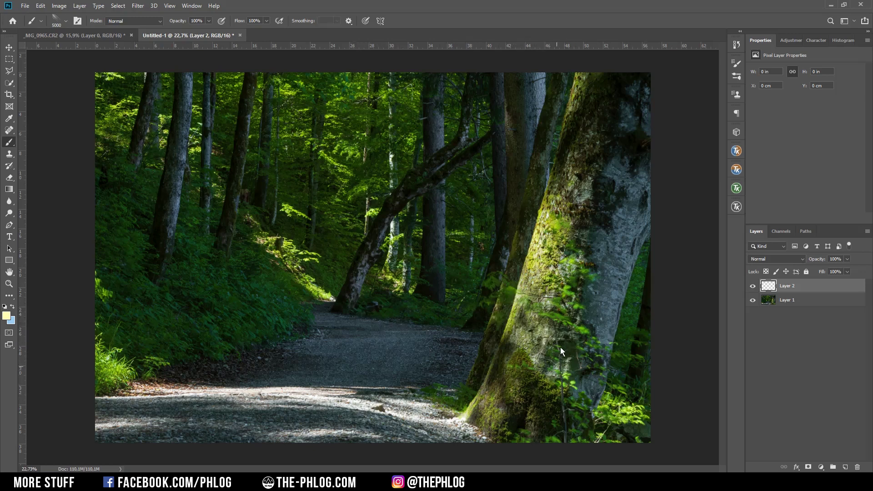
pyautogui.click(486, 288)
pyautogui.hotkey('ctrl', 'z')
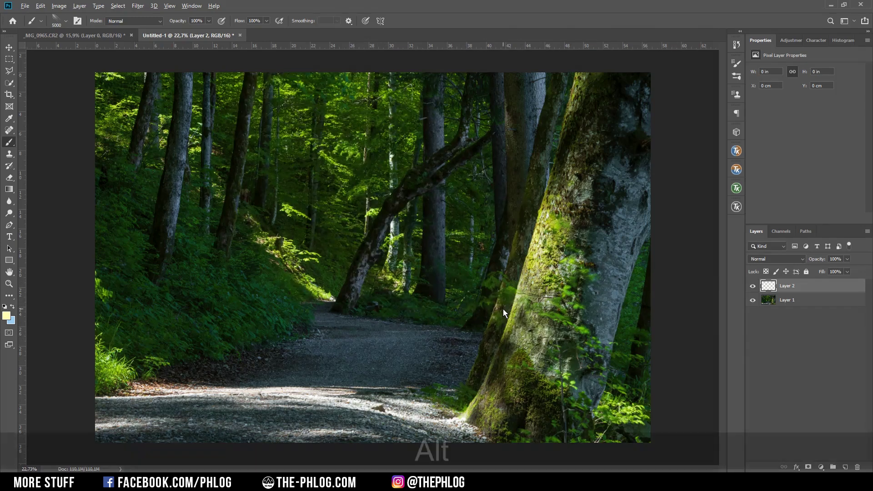
# Step: Stamp sunrays through the central trees on Layer 2 at 3566 px and overlay a second set with a smaller brush
pyautogui.moveTo(503, 309); pyautogui.dragTo(430, 306)
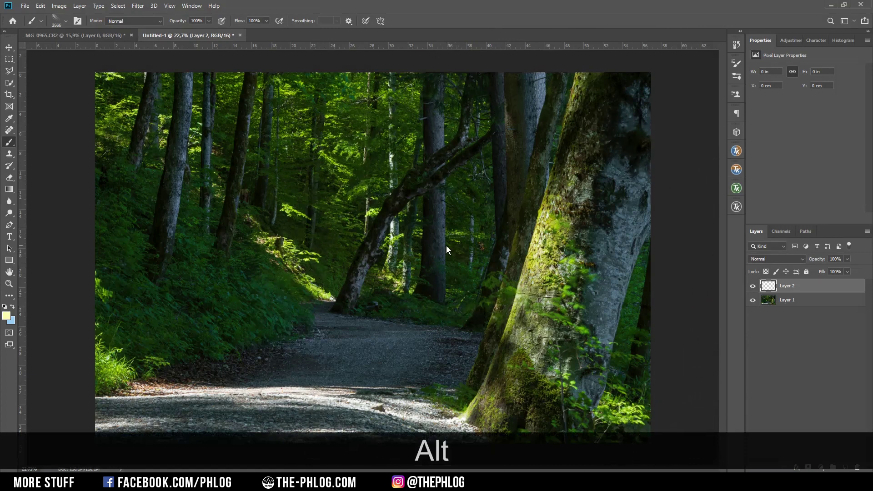
pyautogui.click(422, 244)
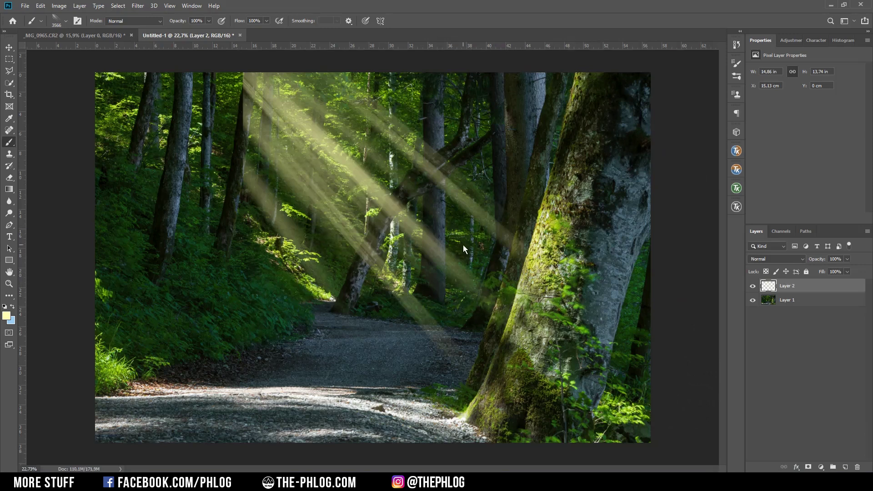
pyautogui.moveTo(496, 250); pyautogui.dragTo(463, 242)
pyautogui.press('Escape')
pyautogui.moveTo(537, 275); pyautogui.dragTo(544, 275)
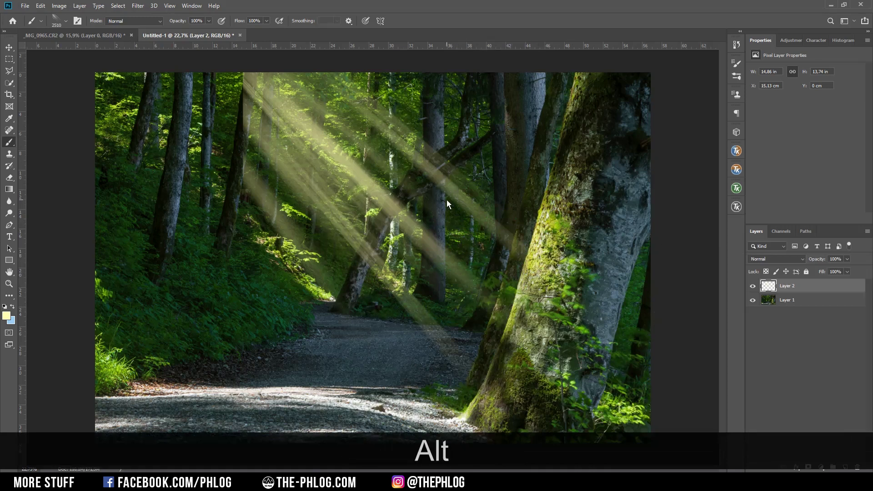
pyautogui.hotkey('ctrl', 'z')
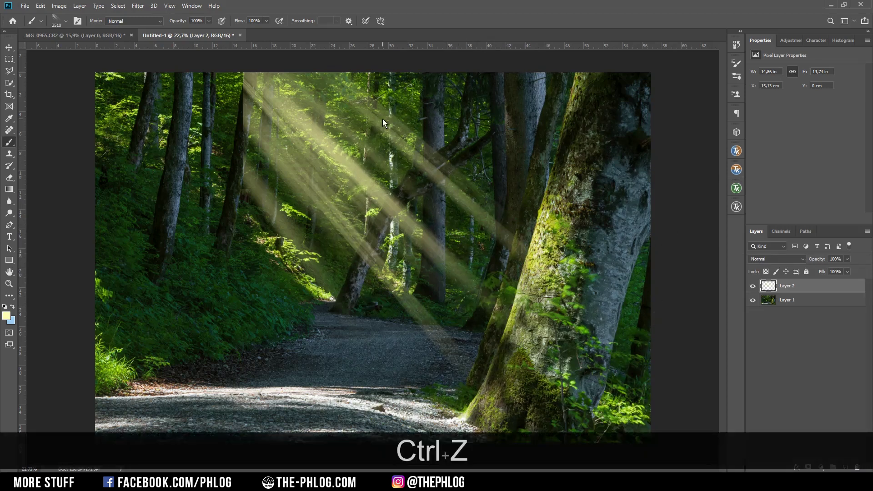
pyautogui.click(383, 141)
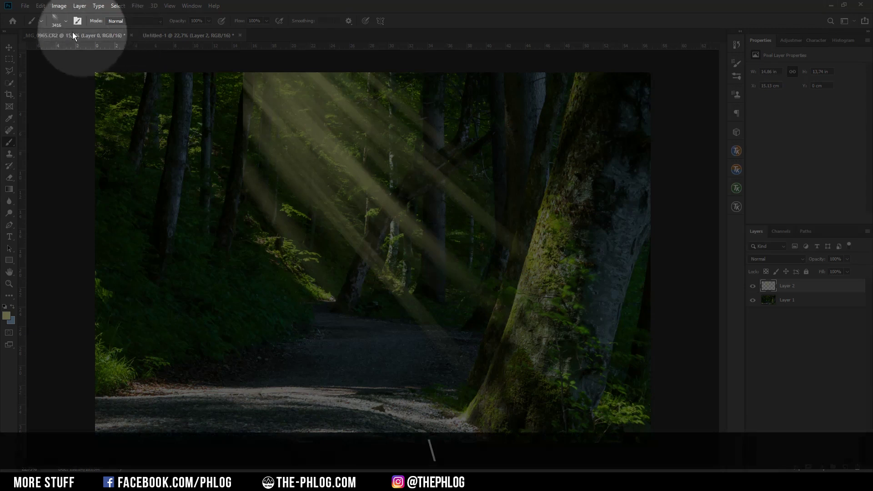
# Step: Switch to the Soft Round brush and reduce its size to 829 px
pyautogui.click(66, 22)
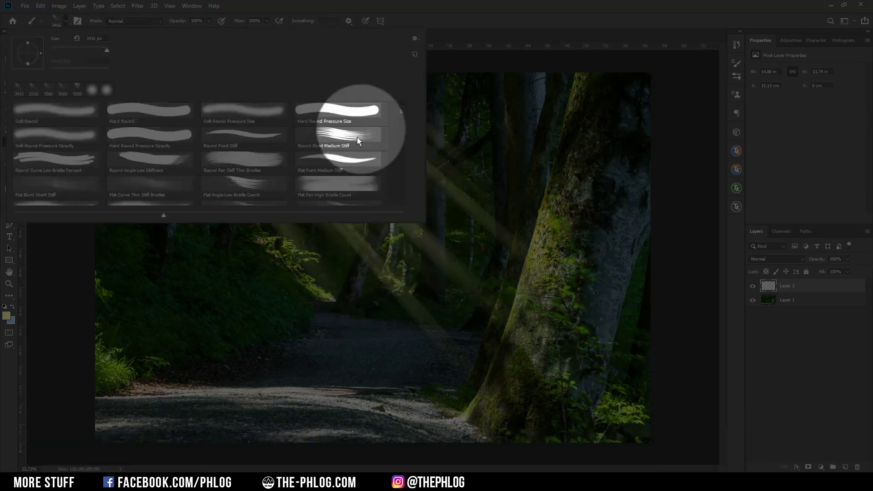
pyautogui.click(63, 112)
pyautogui.click(500, 1)
pyautogui.moveTo(411, 228); pyautogui.dragTo(275, 227)
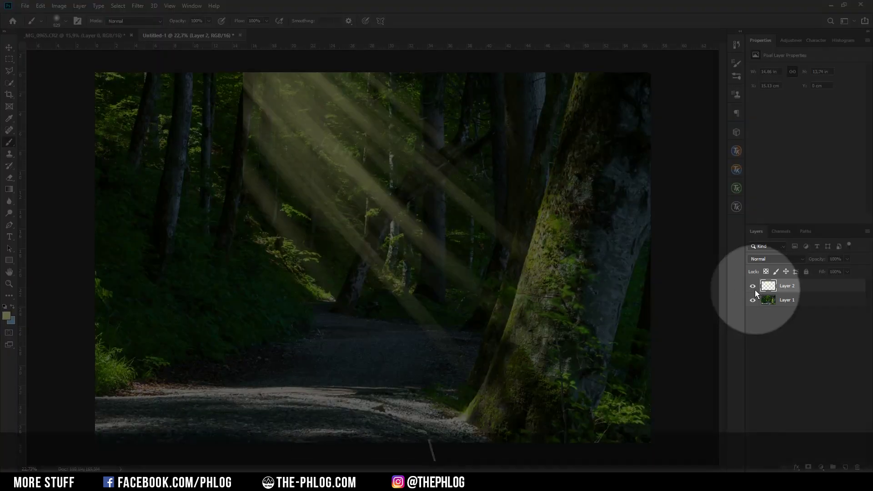
# Step: Compare the photo with and without the sunrays on Layer 2, then add a white layer mask to that layer
pyautogui.click(753, 286)
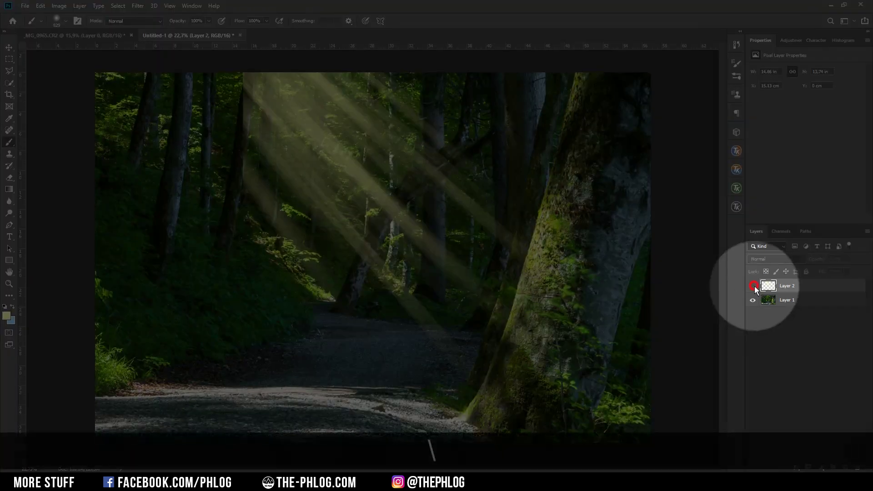
pyautogui.click(753, 286)
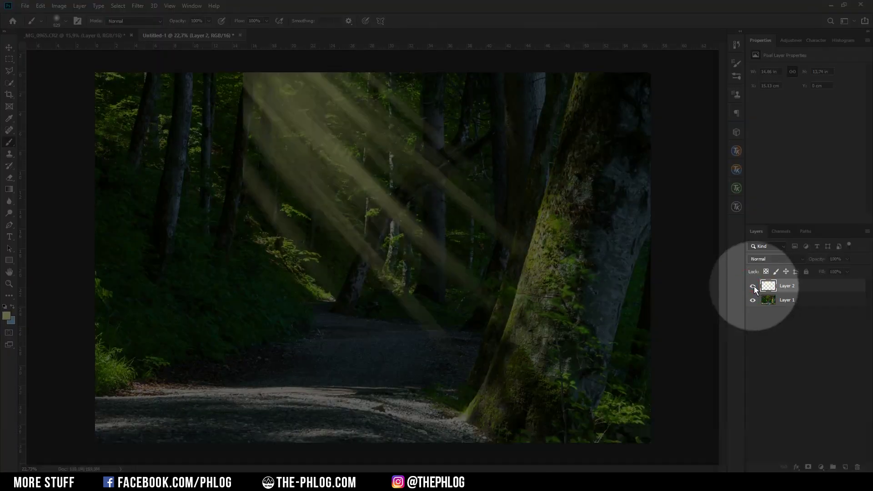
pyautogui.click(809, 468)
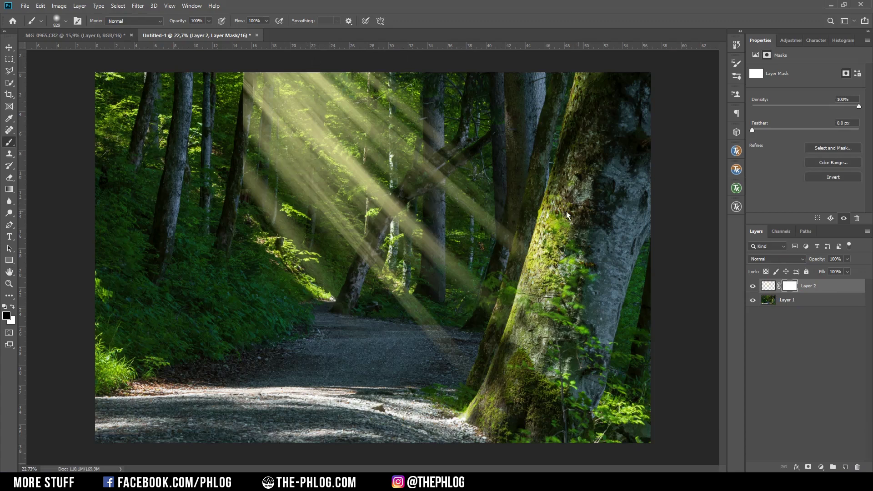
# Step: Paint black on the Layer 2 mask to hide the rays on the path and the large right-hand tree trunks
pyautogui.keyDown('alt'); pyautogui.rightClick(414, 327); pyautogui.keyUp('alt')
pyautogui.keyDown('alt'); pyautogui.rightClick(537, 310); pyautogui.keyUp('alt')
pyautogui.moveTo(473, 381); pyautogui.dragTo(452, 361)
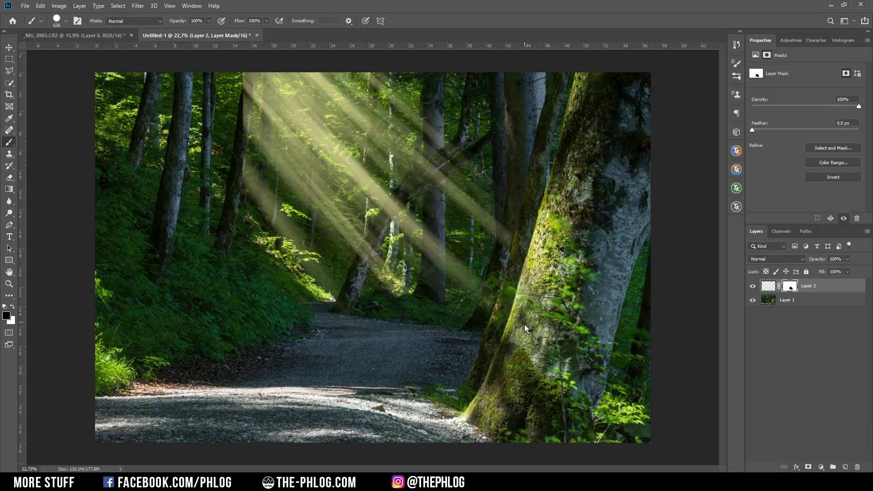
pyautogui.moveTo(524, 324)
pyautogui.mouseDown()
pyautogui.moveTo(535, 283)
pyautogui.moveTo(532, 244)
pyautogui.moveTo(515, 292)
pyautogui.mouseUp()
# Step: Reduce the brush to 72 px at 61% hardness and refine the Layer 2 mask along the edge of the dark right-hand trunk
pyautogui.scroll(5, 516, 282)
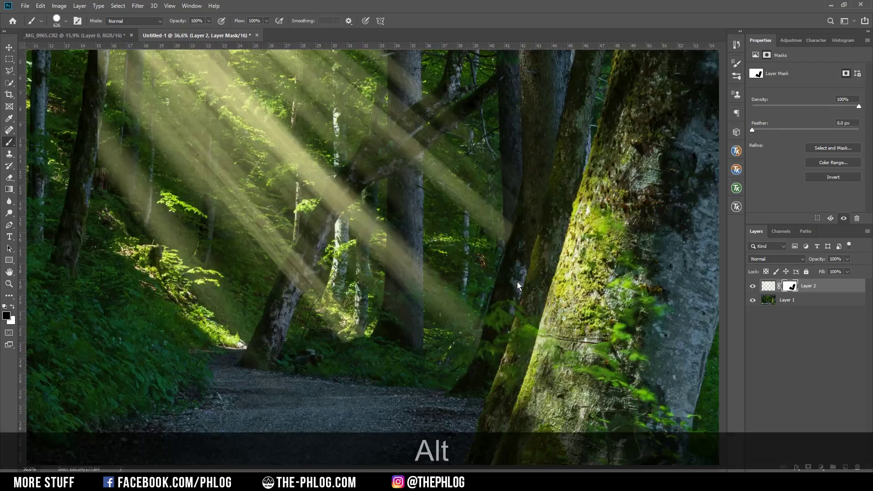
pyautogui.scroll(2, 518, 281)
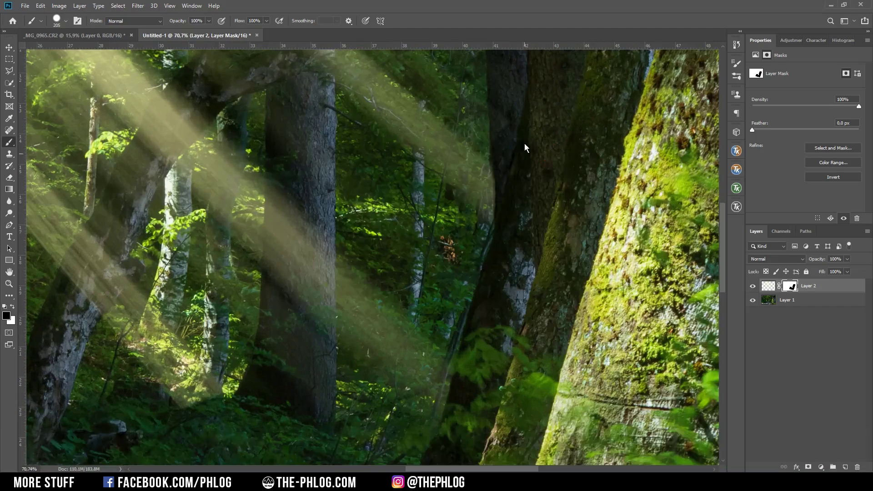
pyautogui.scroll(5, 524, 137)
pyautogui.scroll(-6, 571, 321)
pyautogui.scroll(12, 523, 205)
pyautogui.moveTo(522, 257); pyautogui.dragTo(509, 255)
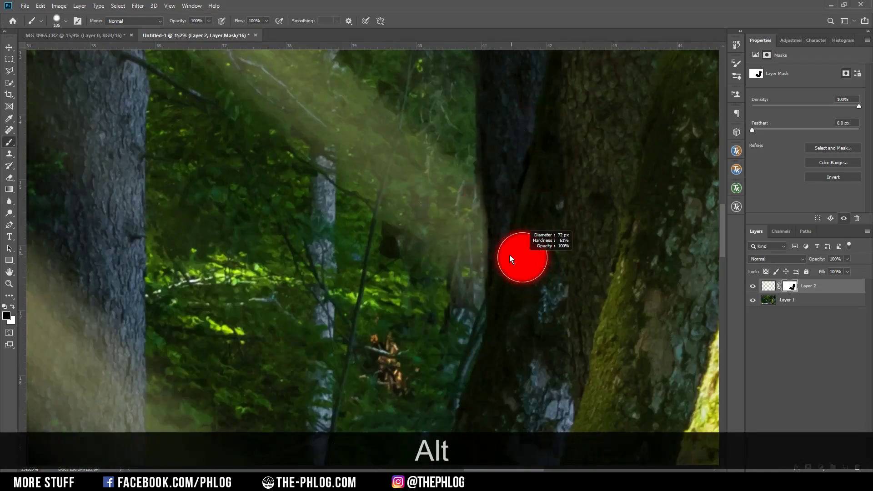
pyautogui.keyDown('alt'); pyautogui.scroll(-6, 505, 171); pyautogui.keyUp('alt')
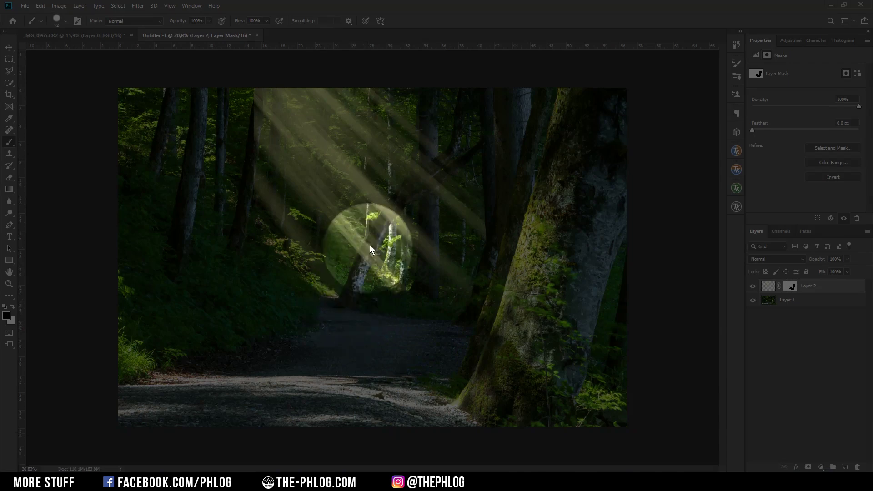
# Step: Paint black on the Layer 2 mask to hide the rays crossing the lower part of the leaning tree's trunk
pyautogui.keyDown('alt'); pyautogui.scroll(2, 360, 257); pyautogui.keyUp('alt')
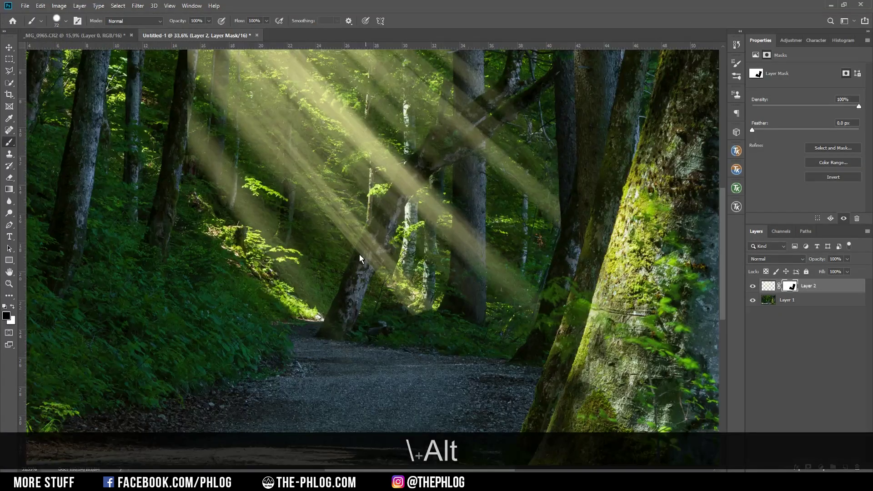
pyautogui.keyDown('alt'); pyautogui.scroll(5, 357, 266); pyautogui.keyUp('alt')
pyautogui.keyDown('alt'); pyautogui.moveTo(321, 373); pyautogui.dragTo(333, 373); pyautogui.keyUp('alt')
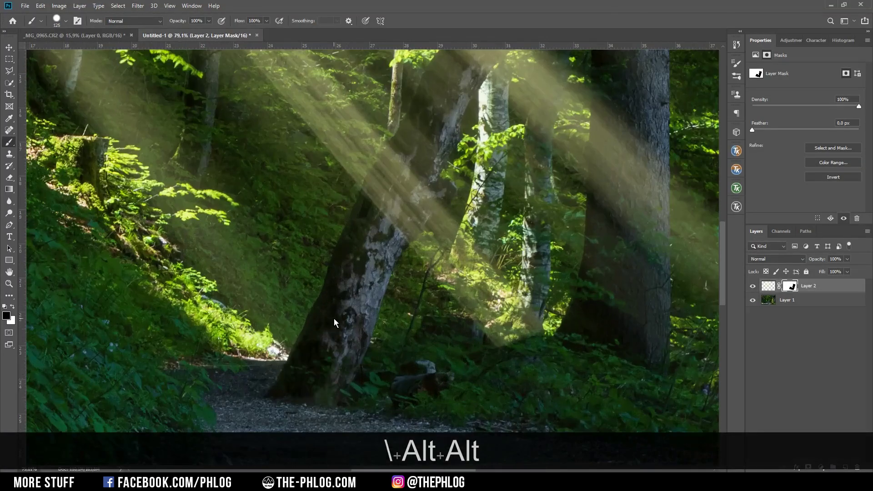
pyautogui.moveTo(326, 339)
pyautogui.mouseDown()
pyautogui.moveTo(308, 403)
pyautogui.moveTo(329, 352)
pyautogui.mouseUp()
pyautogui.scroll(3, 429, 228)
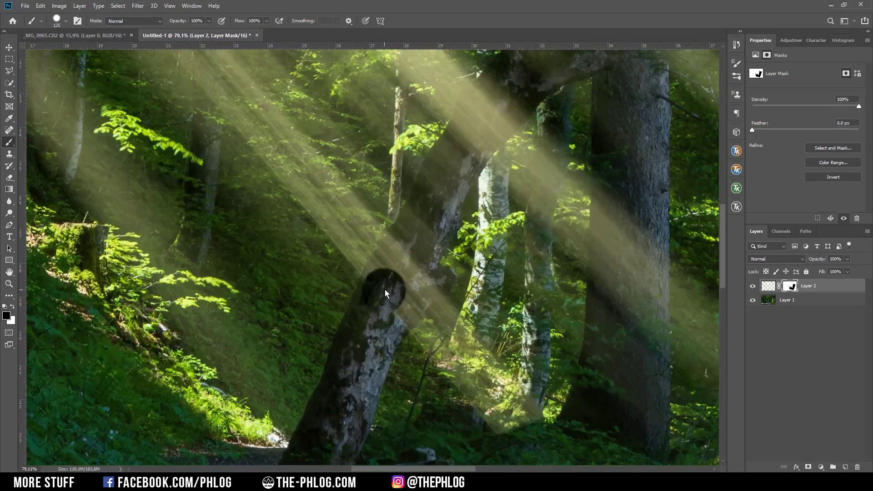
pyautogui.moveTo(384, 289)
pyautogui.mouseDown()
pyautogui.moveTo(405, 258)
pyautogui.moveTo(372, 303)
pyautogui.moveTo(416, 236)
pyautogui.mouseUp()
pyautogui.keyDown('alt'); pyautogui.scroll(10, 446, 311); pyautogui.keyUp('alt')
pyautogui.keyDown('alt'); pyautogui.moveTo(447, 310); pyautogui.dragTo(411, 311); pyautogui.keyUp('alt')
pyautogui.moveTo(455, 218); pyautogui.dragTo(322, 349)
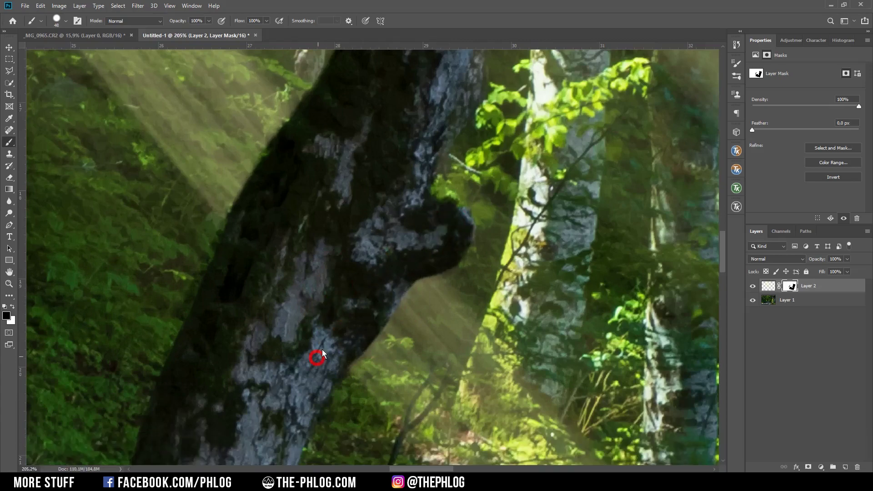
# Step: Extend the black mask painting up the leaning trunk to the fork where its branches split
pyautogui.scroll(7, 322, 349)
pyautogui.moveTo(346, 218); pyautogui.dragTo(427, 359)
pyautogui.scroll(5, 427, 360)
pyautogui.moveTo(363, 254)
pyautogui.mouseDown()
pyautogui.moveTo(395, 176)
pyautogui.moveTo(536, 136)
pyautogui.mouseUp()
pyautogui.keyDown('ctrl'); pyautogui.scroll(-3, 537, 285); pyautogui.keyUp('ctrl')
pyautogui.keyDown('alt'); pyautogui.scroll(-3, 537, 285); pyautogui.keyUp('alt')
pyautogui.moveTo(437, 151); pyautogui.dragTo(394, 304)
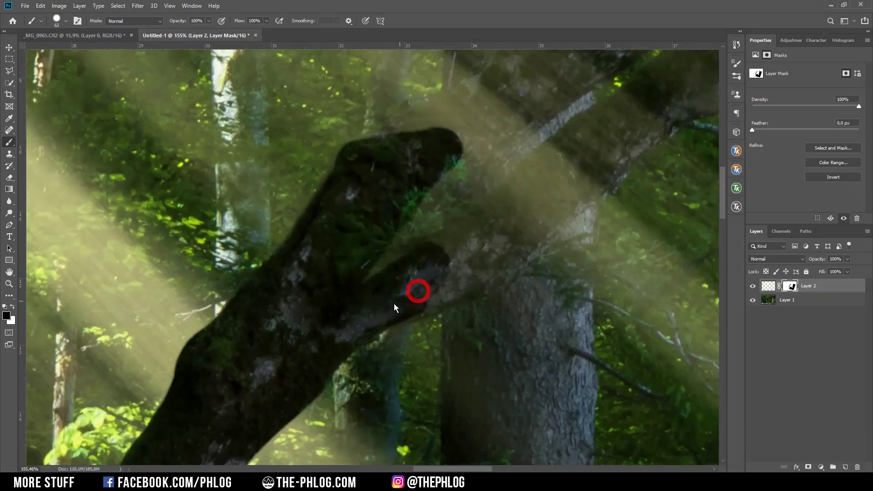
# Step: Mask the rays off both upper branches of the leaning tree with a small black brush
pyautogui.scroll(2, 394, 303)
pyautogui.moveTo(600, 159); pyautogui.dragTo(531, 278)
pyautogui.scroll(4, 531, 278)
pyautogui.keyDown('ctrl'); pyautogui.scroll(-5, 531, 278); pyautogui.keyUp('ctrl')
pyautogui.moveTo(454, 227); pyautogui.dragTo(543, 143)
pyautogui.moveTo(377, 189); pyautogui.dragTo(196, 283)
pyautogui.keyDown('alt'); pyautogui.scroll(5, 273, 255); pyautogui.keyUp('alt')
pyautogui.moveTo(314, 300); pyautogui.dragTo(427, 194)
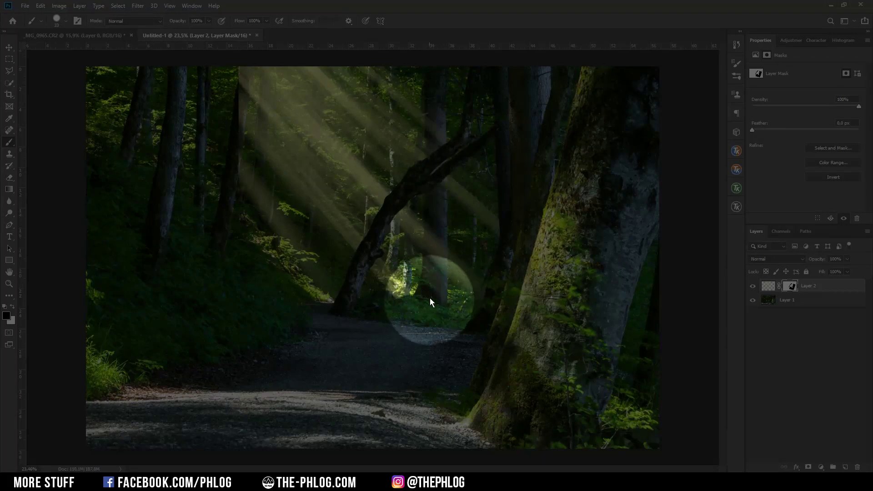
# Step: Paint black on the Layer 2 mask over the full height of the straight trunk behind the leaning tree
pyautogui.keyDown('alt'); pyautogui.scroll(5, 439, 71); pyautogui.keyUp('alt')
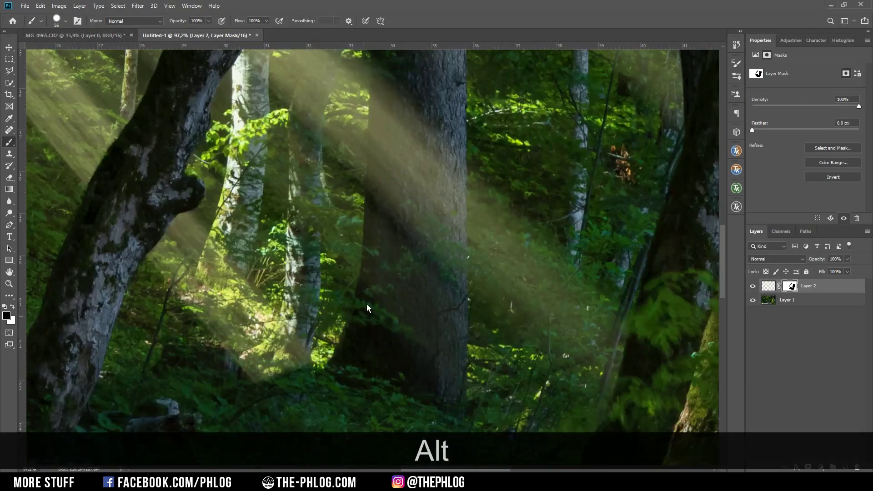
pyautogui.moveTo(366, 304)
pyautogui.mouseDown()
pyautogui.moveTo(456, 410)
pyautogui.moveTo(435, 399)
pyautogui.mouseUp()
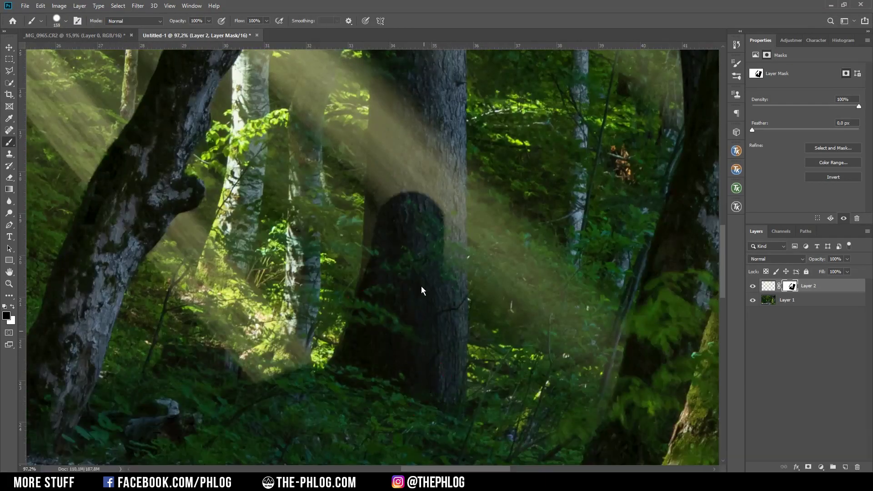
pyautogui.moveTo(421, 285)
pyautogui.mouseDown()
pyautogui.moveTo(427, 235)
pyautogui.moveTo(427, 350)
pyautogui.moveTo(433, 254)
pyautogui.mouseUp()
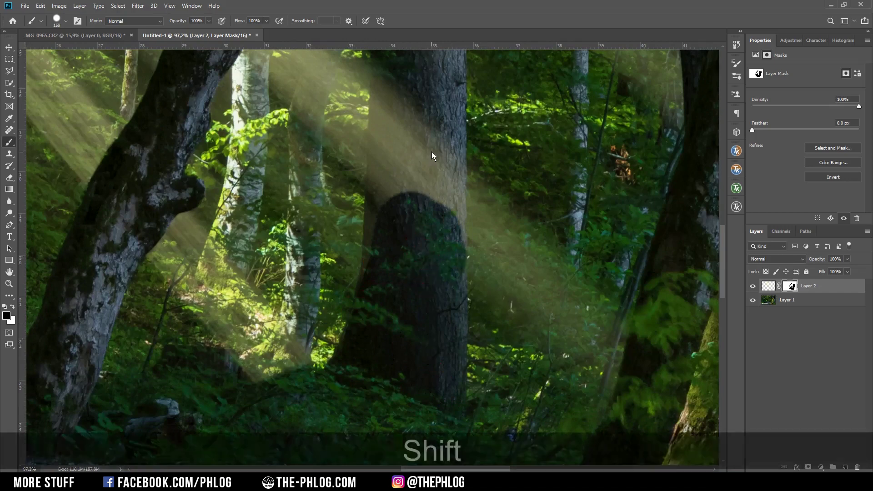
pyautogui.keyDown('shift'); pyautogui.click(430, 152); pyautogui.keyUp('shift')
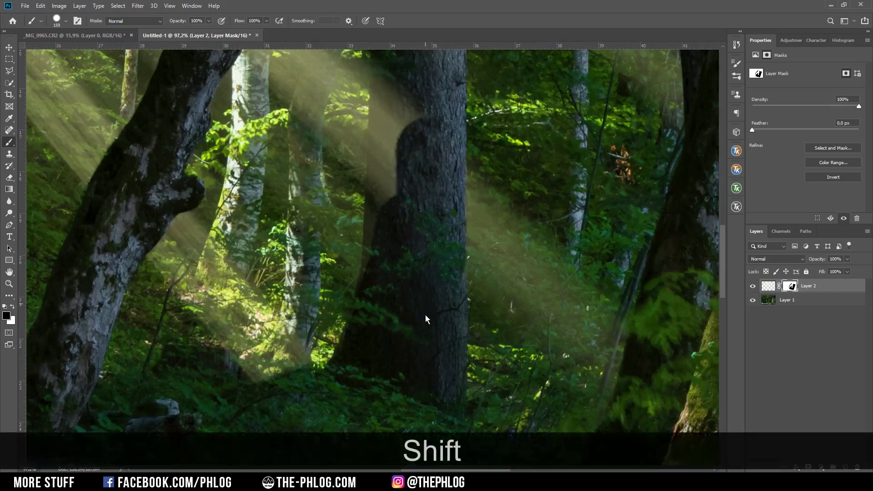
pyautogui.scroll(1, 389, 341)
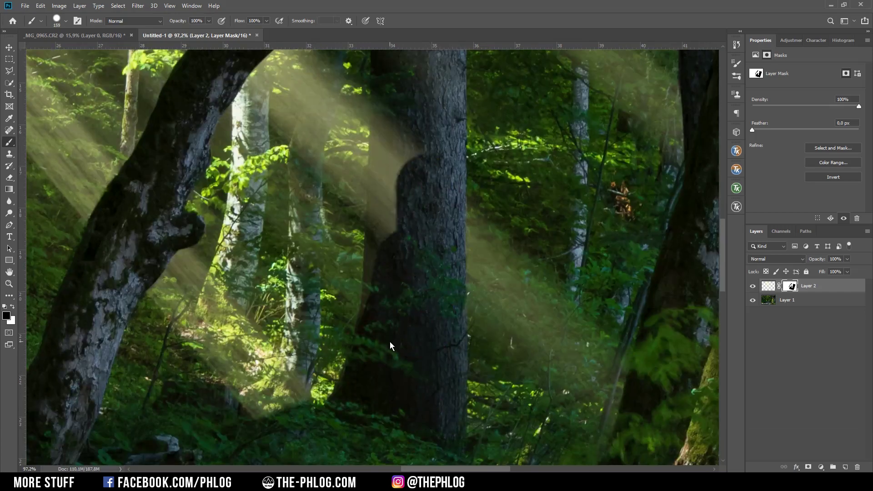
pyautogui.moveTo(399, 293); pyautogui.dragTo(404, 133)
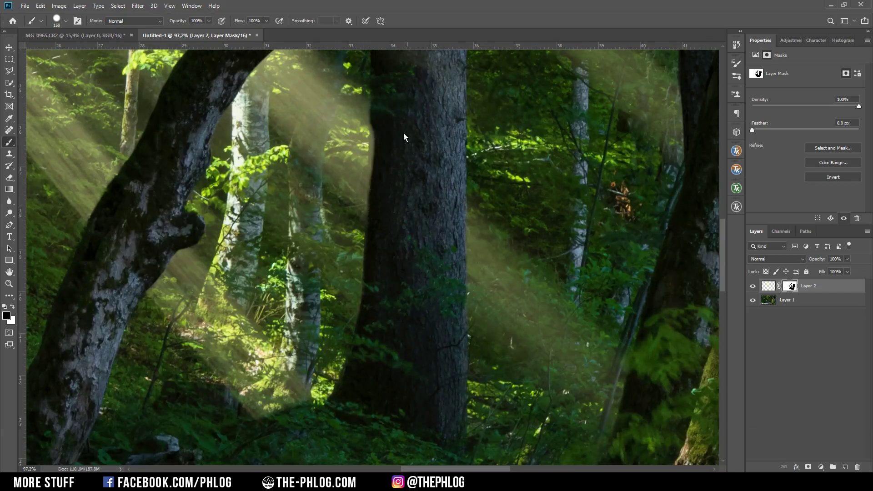
pyautogui.scroll(6, 403, 228)
pyautogui.scroll(4, 409, 305)
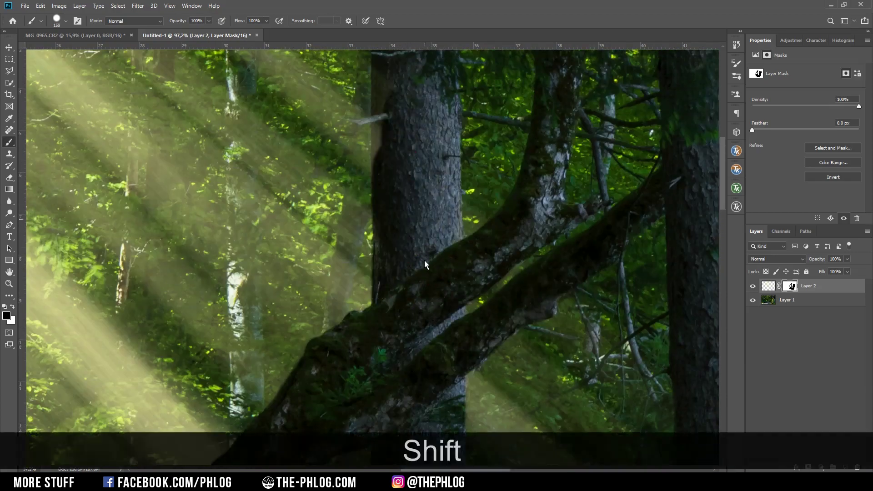
pyautogui.scroll(-5, 425, 257)
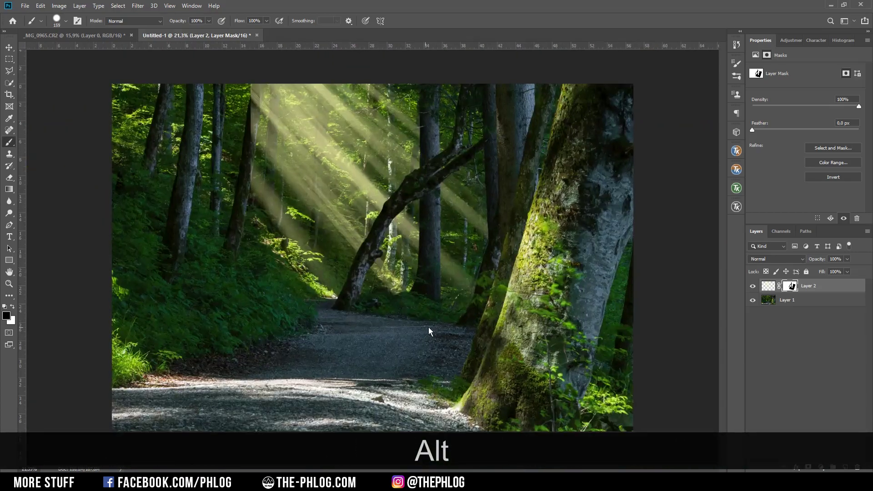
# Step: Mask out the rays over the thin trunk left of the beams and the lowest, leftmost ray beside it
pyautogui.press('\\')
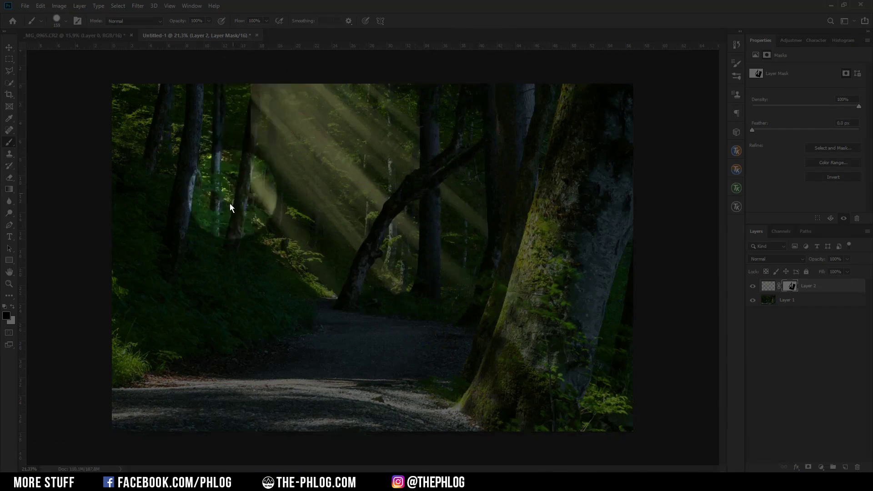
pyautogui.press('\\')
pyautogui.scroll(3, 274, 249)
pyautogui.moveTo(292, 251); pyautogui.dragTo(307, 258)
pyautogui.press('\\')
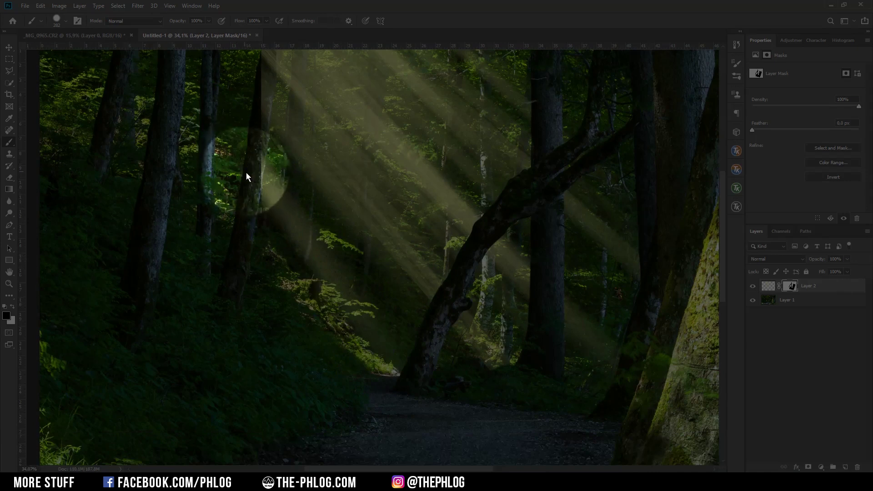
pyautogui.hotkey('ctrl', 'z')
pyautogui.moveTo(263, 225); pyautogui.dragTo(273, 210)
pyautogui.moveTo(228, 226)
pyautogui.mouseDown()
pyautogui.moveTo(243, 173)
pyautogui.moveTo(390, 373)
pyautogui.mouseUp()
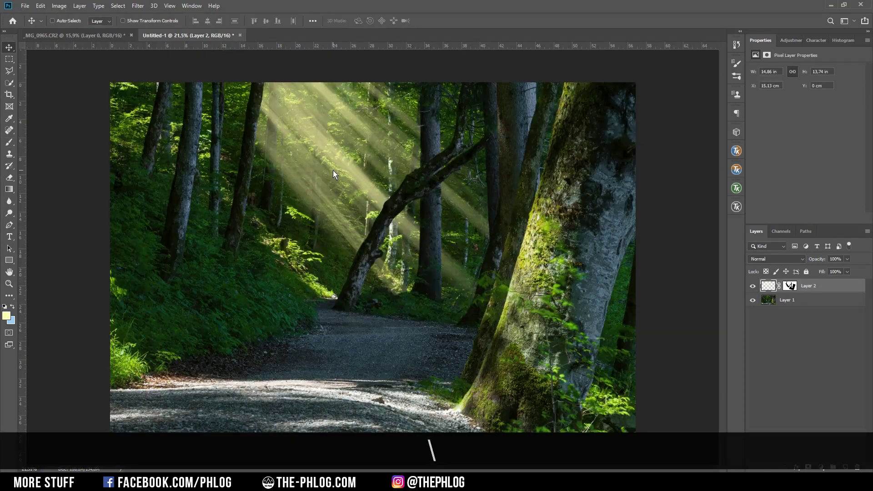
pyautogui.press('\\')
pyautogui.moveTo(244, 76); pyautogui.dragTo(239, 118)
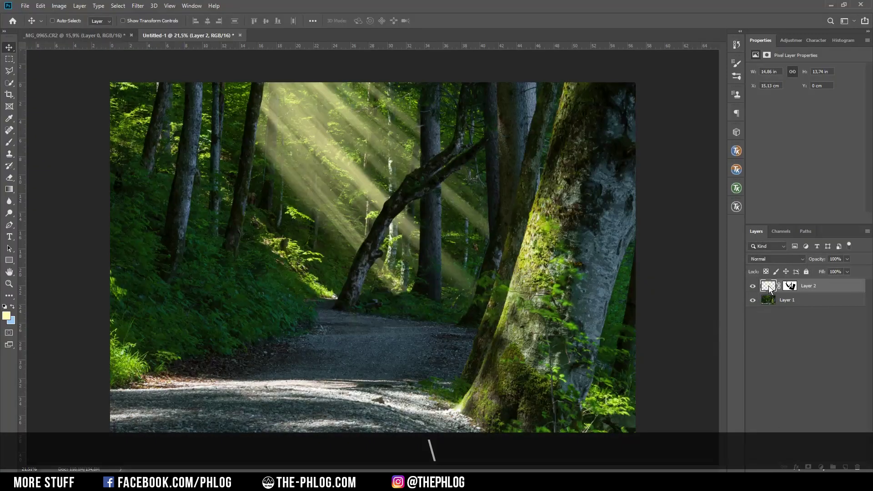
# Step: Duplicate Layer 2 and fill the copy's layer mask with white
pyautogui.keyDown('ctrl'); pyautogui.click(769, 287); pyautogui.keyUp('ctrl')
pyautogui.hotkey('ctrl', 'j')
pyautogui.click(792, 287)
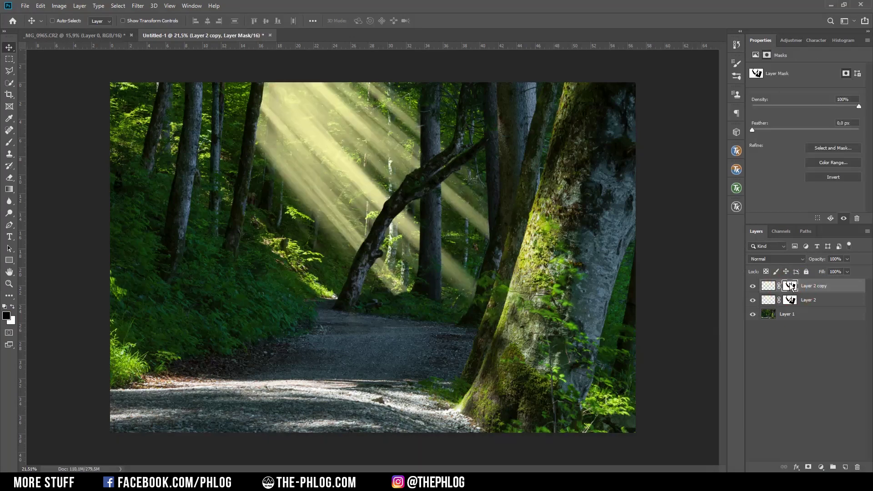
pyautogui.press('shift')
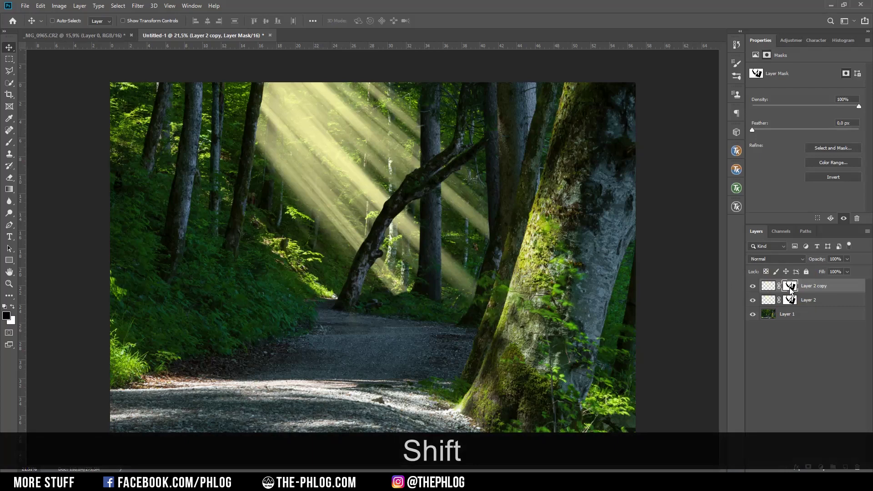
pyautogui.hotkey('shift', 'F5')
pyautogui.click(446, 140)
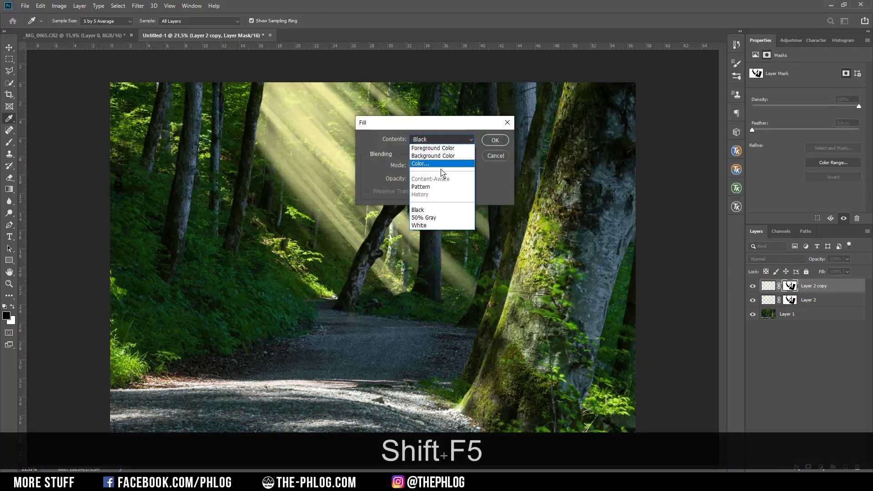
pyautogui.click(433, 225)
pyautogui.press('Return')
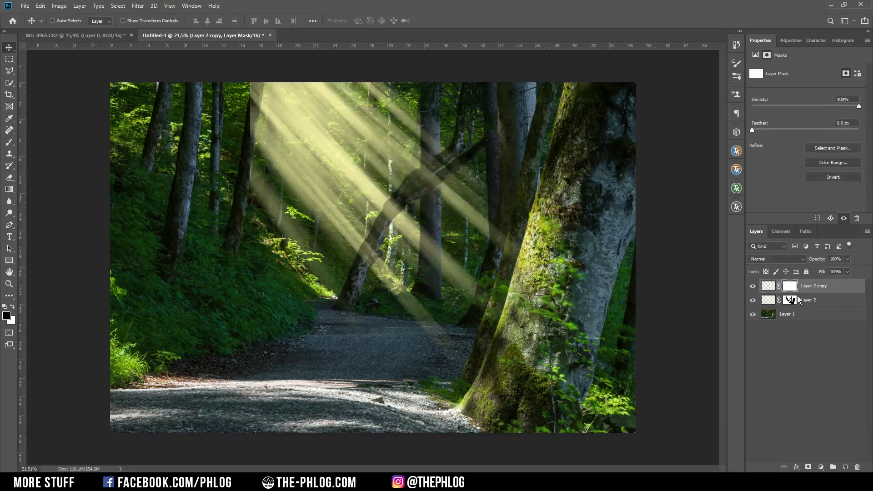
# Step: Move the copied sunrays about 9 cm left and 8.7 cm up so they fall between the left-hand trees
pyautogui.moveTo(375, 200); pyautogui.dragTo(386, 197)
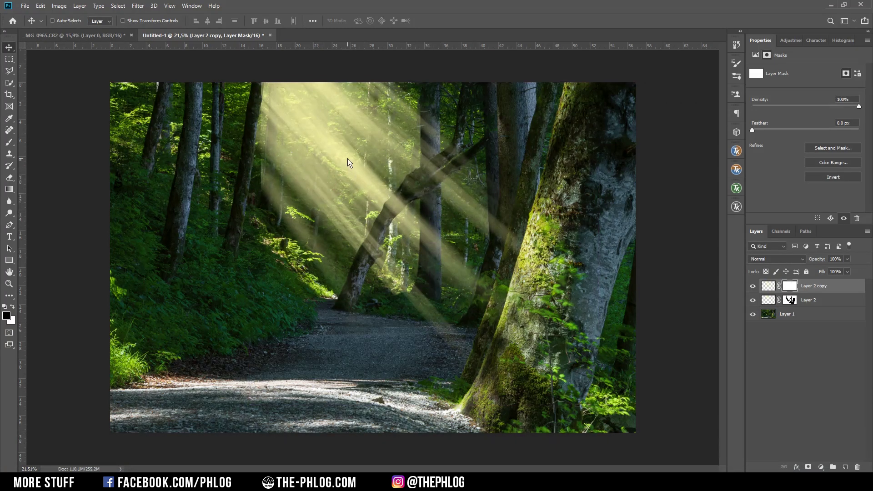
pyautogui.moveTo(350, 162); pyautogui.dragTo(263, 80)
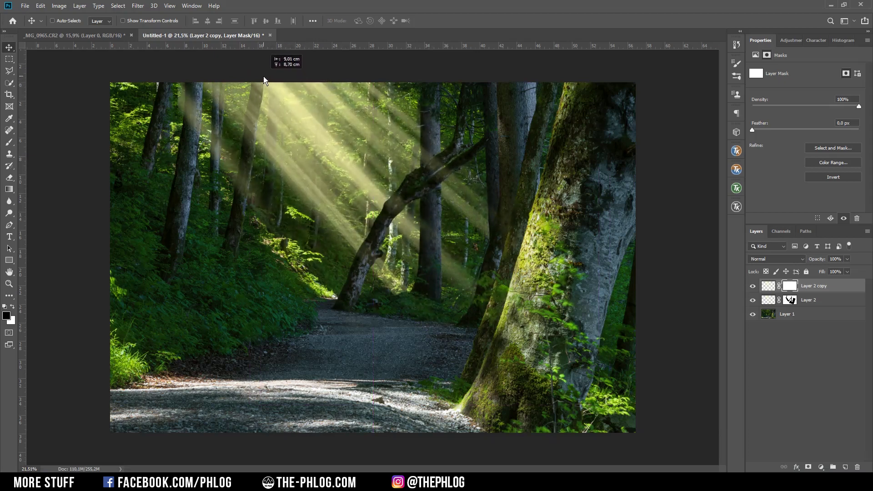
pyautogui.moveTo(264, 80); pyautogui.dragTo(264, 80)
# Step: Paint black on the Layer 2 copy mask to hide its rays over the left-hand trunks and the central leaning tree
pyautogui.press('b')
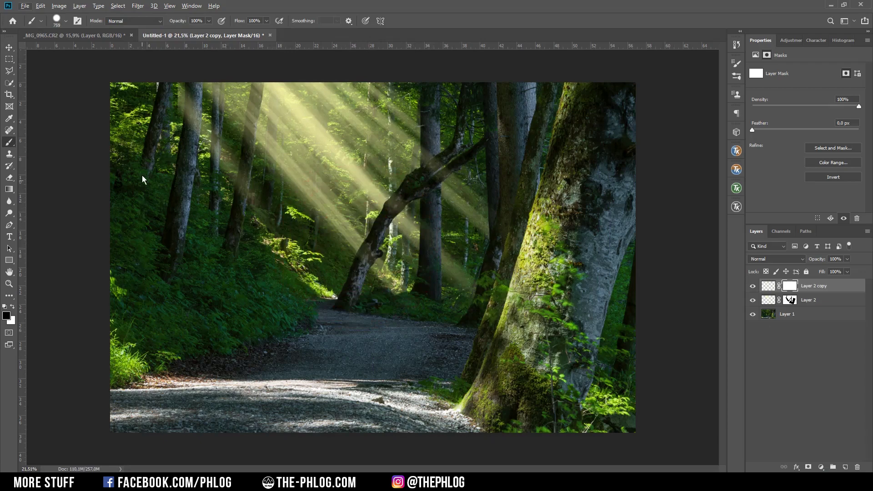
pyautogui.moveTo(233, 227); pyautogui.dragTo(352, 92)
pyautogui.scroll(10, 254, 136)
pyautogui.scroll(-10, 410, 241)
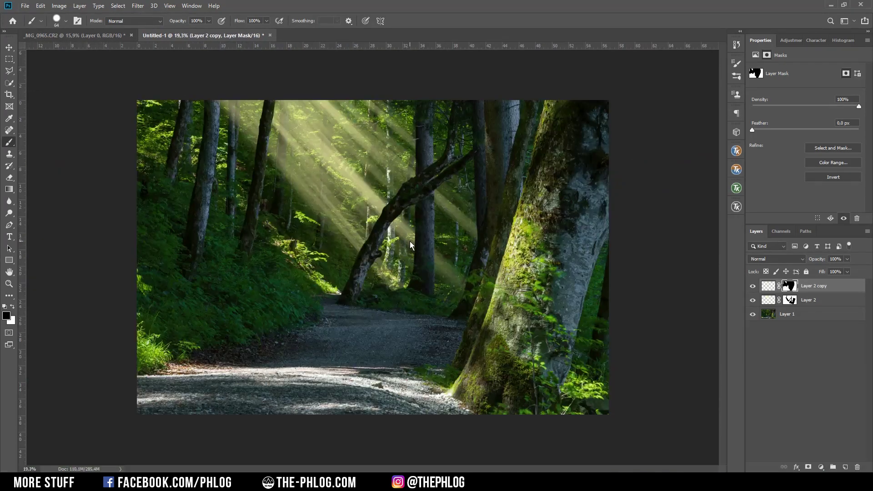
pyautogui.scroll(1, 252, 178)
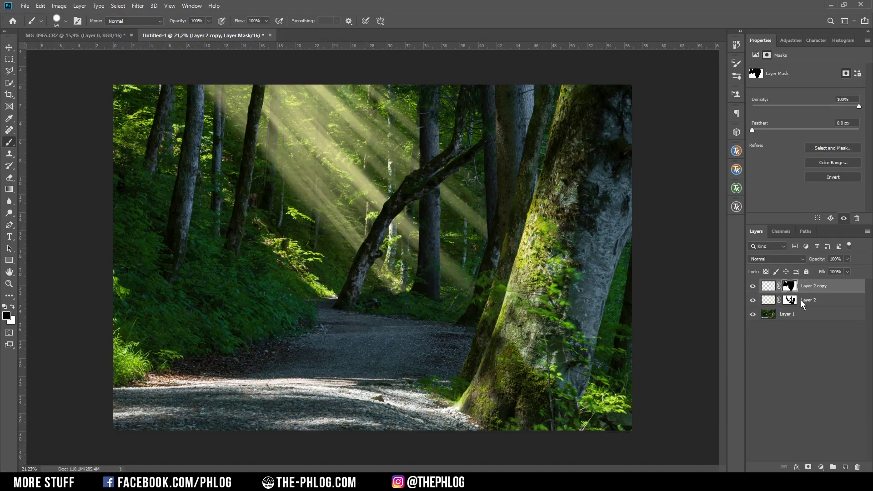